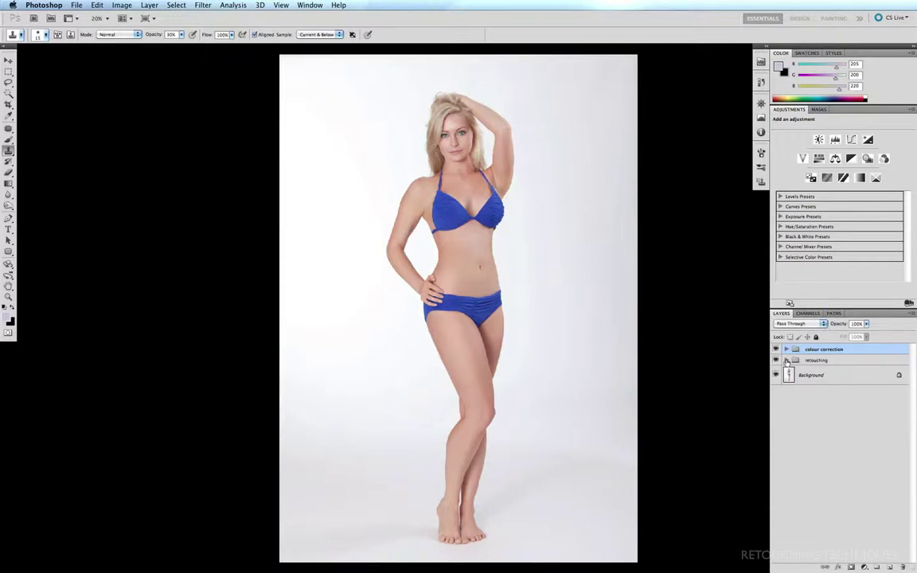
Review the layers of the retouching group, and open the colour correction group with all its adjustment layers hidden
left_click(787, 360)
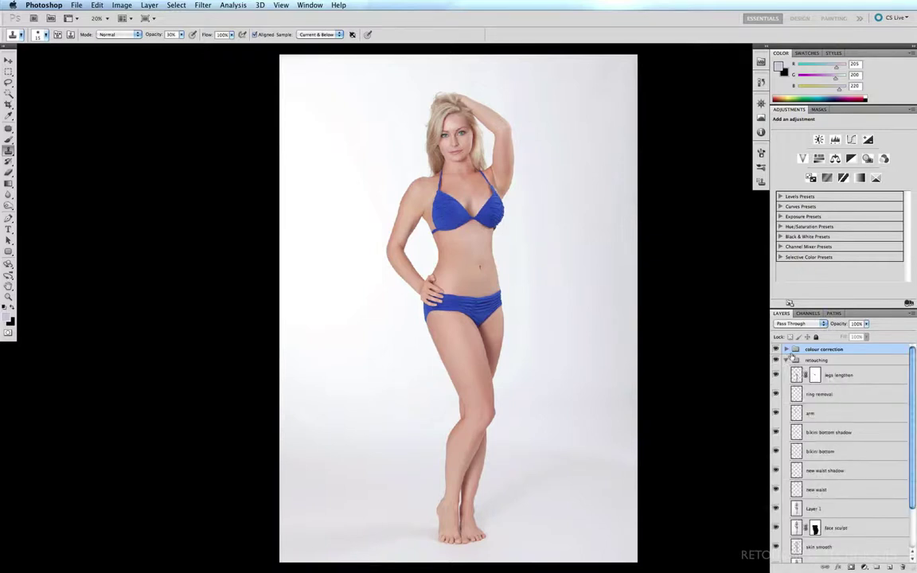
left_click(786, 361)
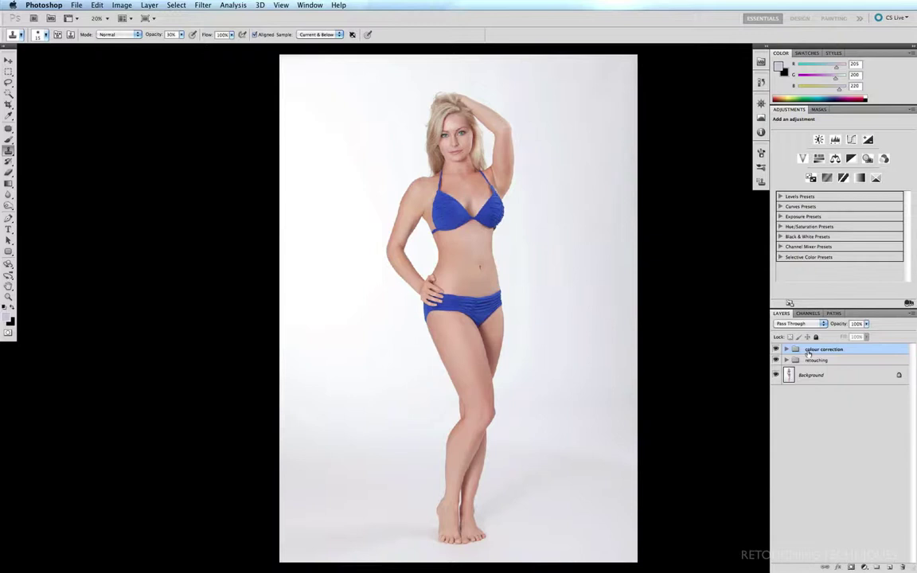
left_click(786, 349)
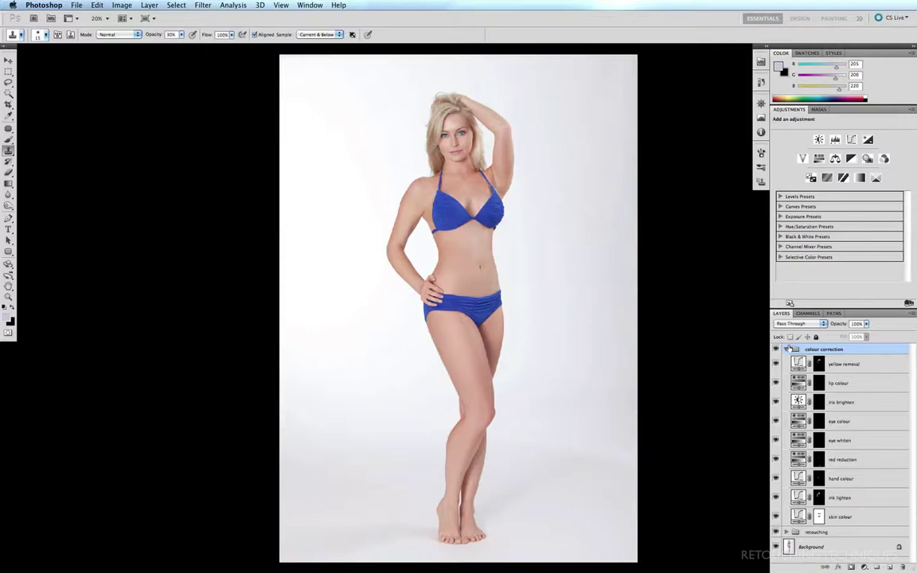
left_click_drag(776, 363, 778, 517)
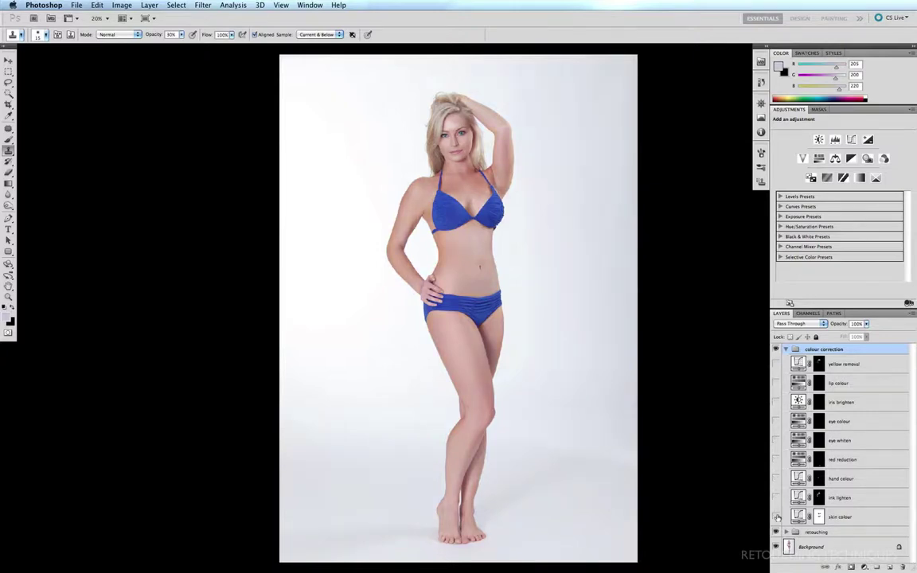
Show the skin colour layer, inspect its mask, and compare the image with and without the adjustment
left_click(776, 517)
left_click(819, 517, "alt")
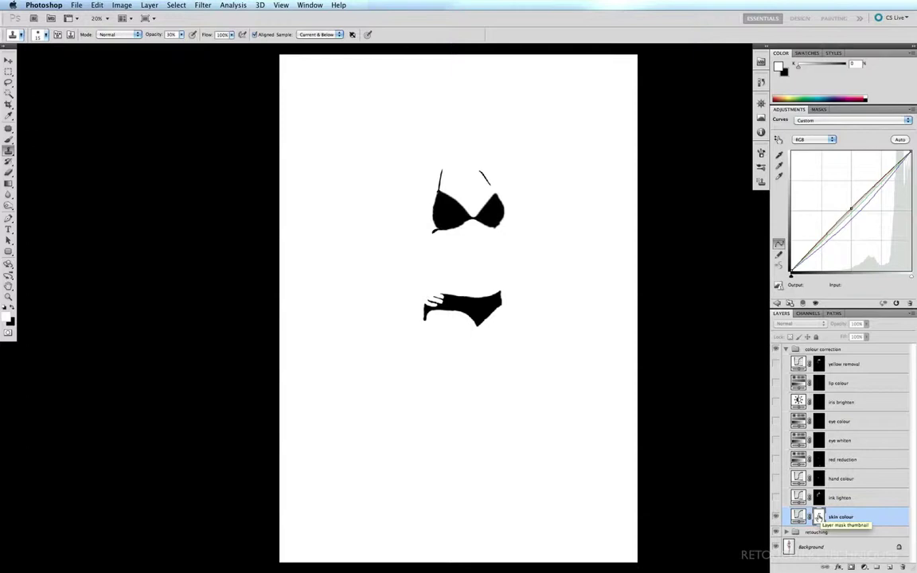
left_click(818, 517, "alt")
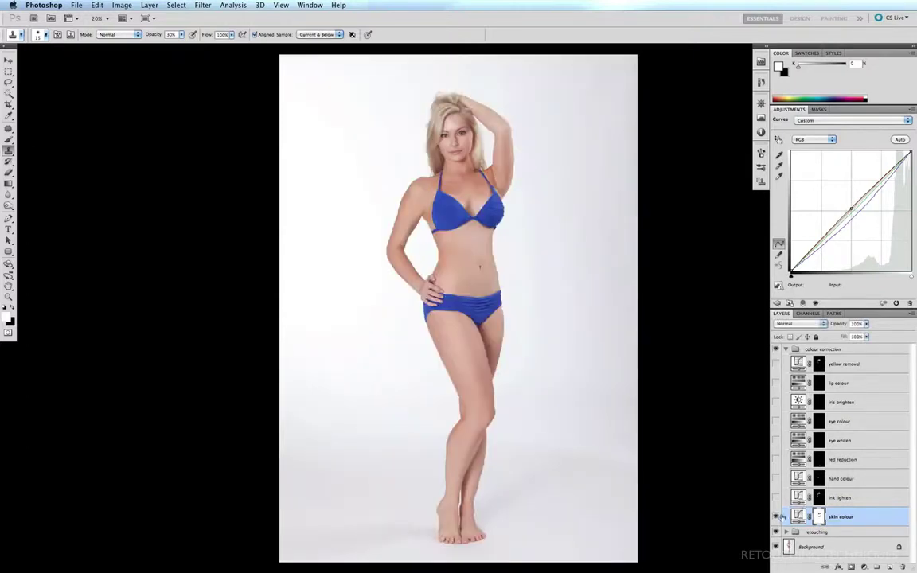
left_click(776, 517)
Compare the upper body with and without the ink lighten layer and check its Curves channels
left_click_drag(540, 91, 338, 327)
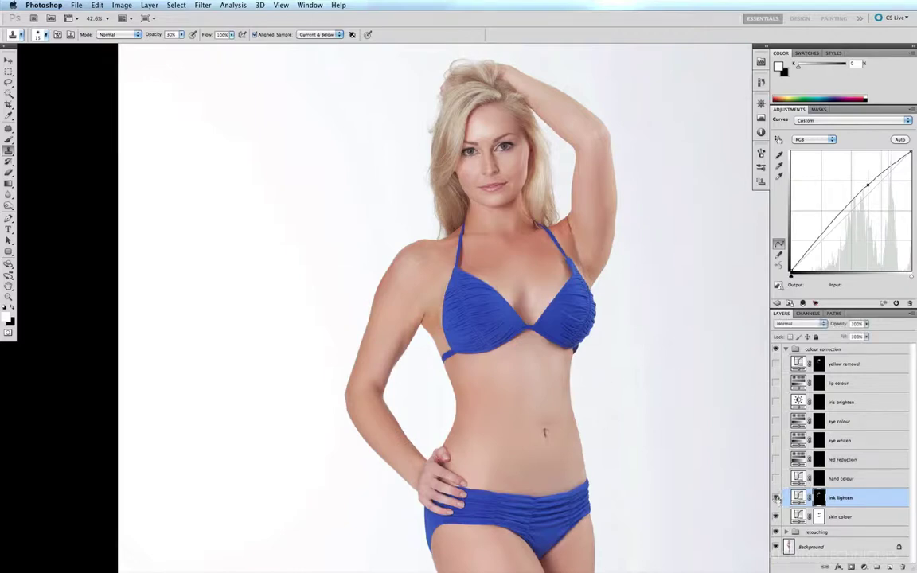
left_click(775, 498)
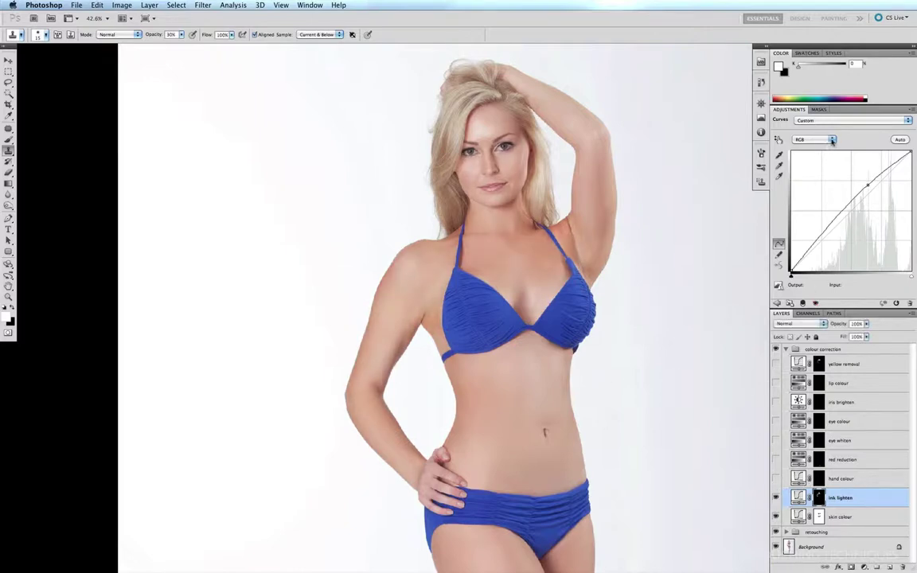
left_click(832, 142)
left_click(827, 141)
Examine the hand on the hip up close and compare the toes with and without the red reduction layer
left_click_drag(510, 402, 396, 535)
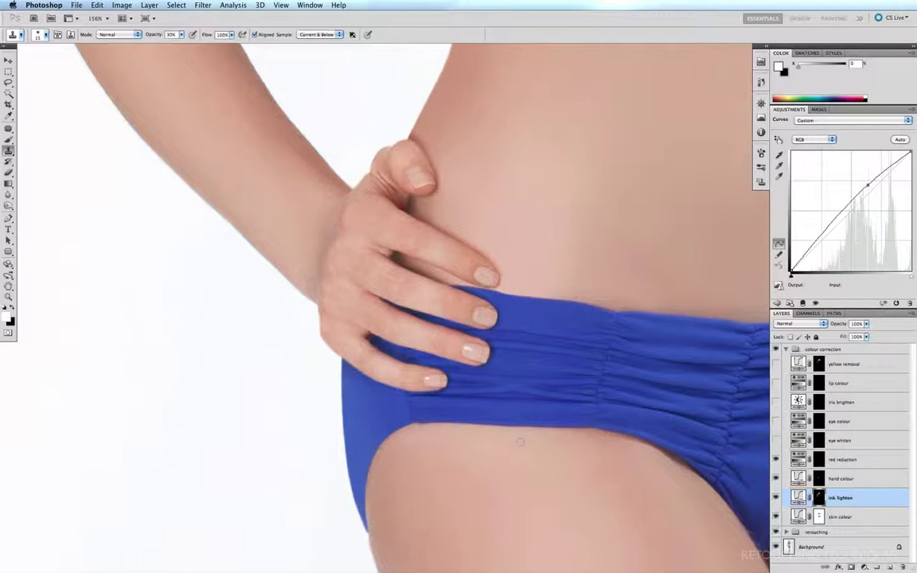
key("super+0")
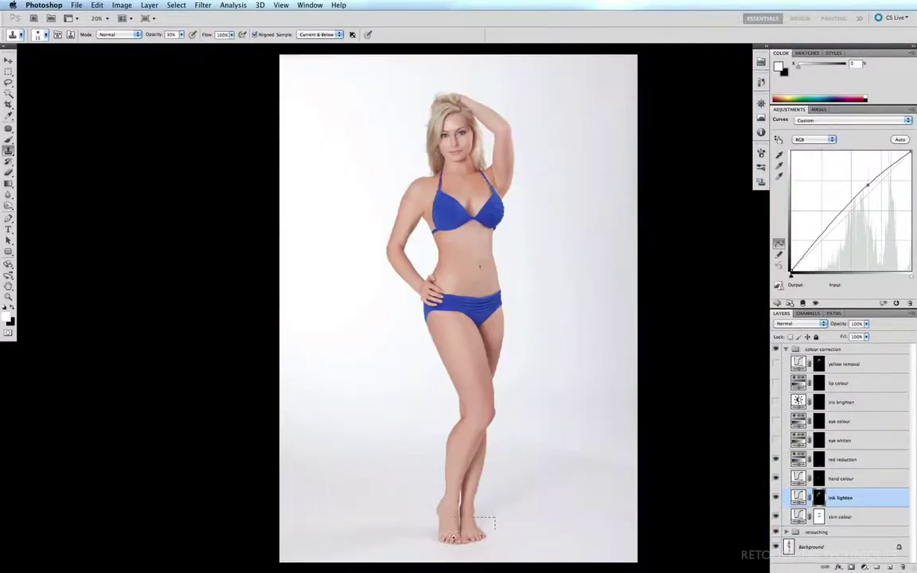
left_click_drag(495, 532, 466, 502)
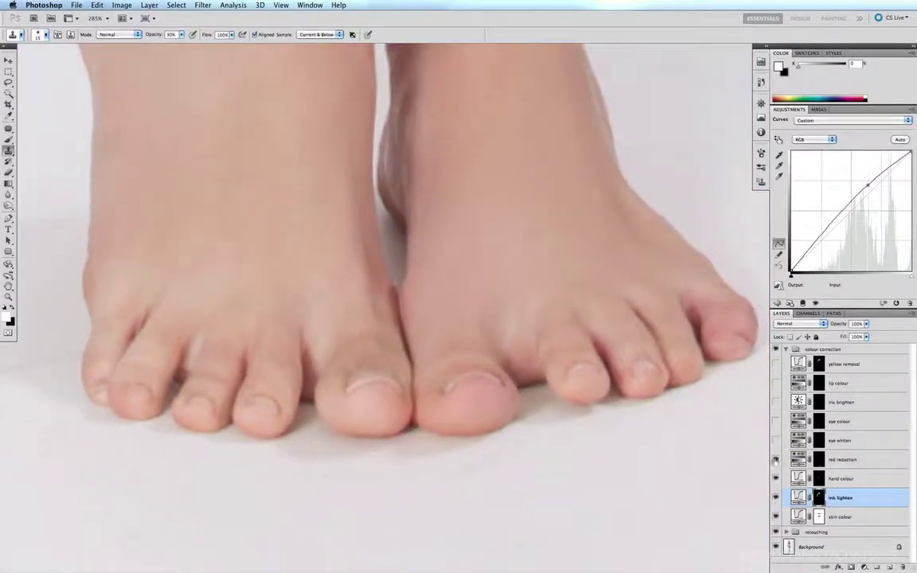
left_click(776, 459)
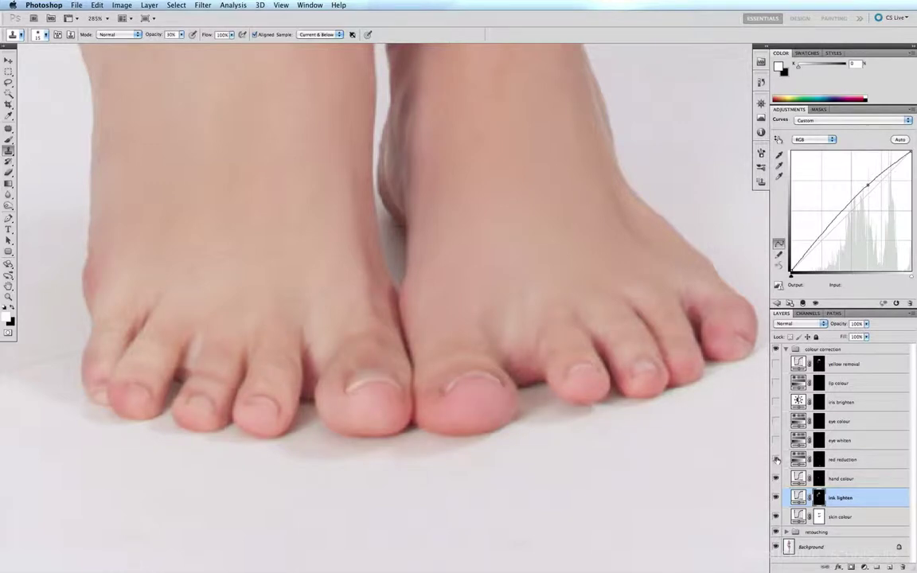
left_click(776, 460)
key("super+0")
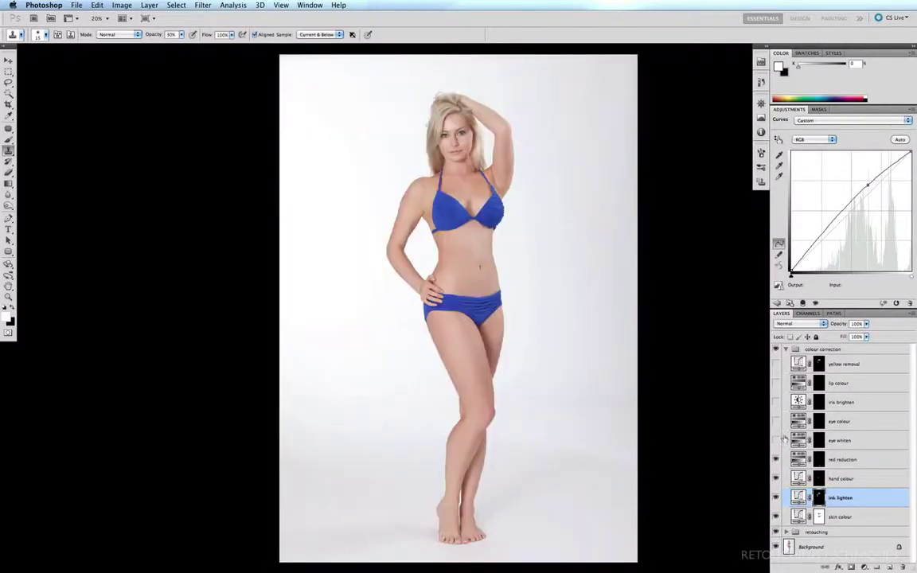
Show the eye whiten, eye colour and iris brighten layers while viewing the face up close
left_click_drag(384, 148, 446, 320)
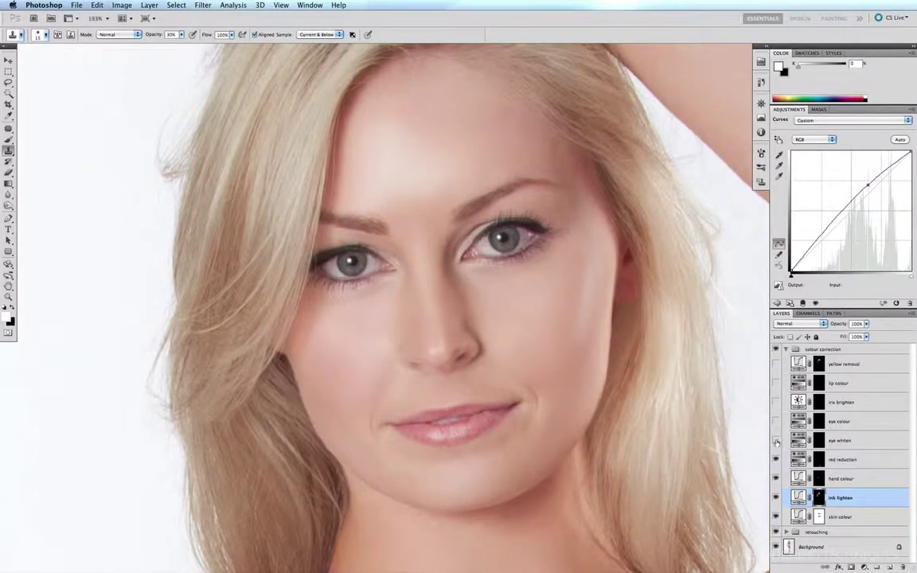
left_click(776, 440)
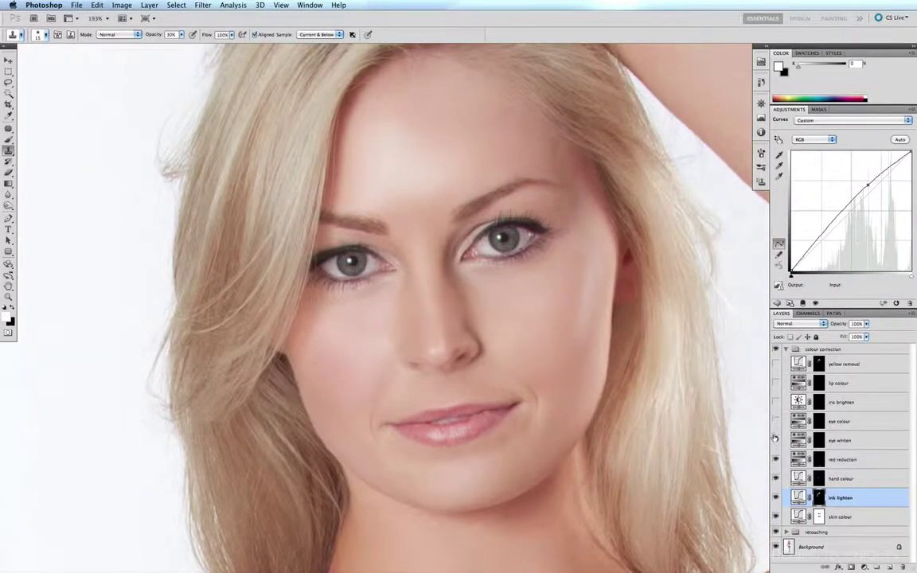
left_click(776, 422)
left_click(776, 401)
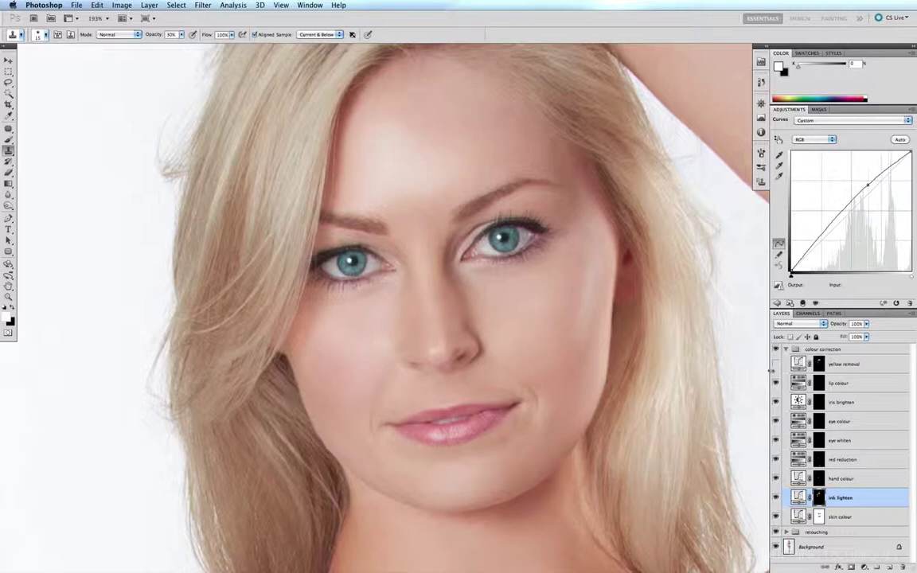
Compare the upper body with and without the yellow removal layer and inspect that layer's mask
key("super+minus")
key("super+minus")
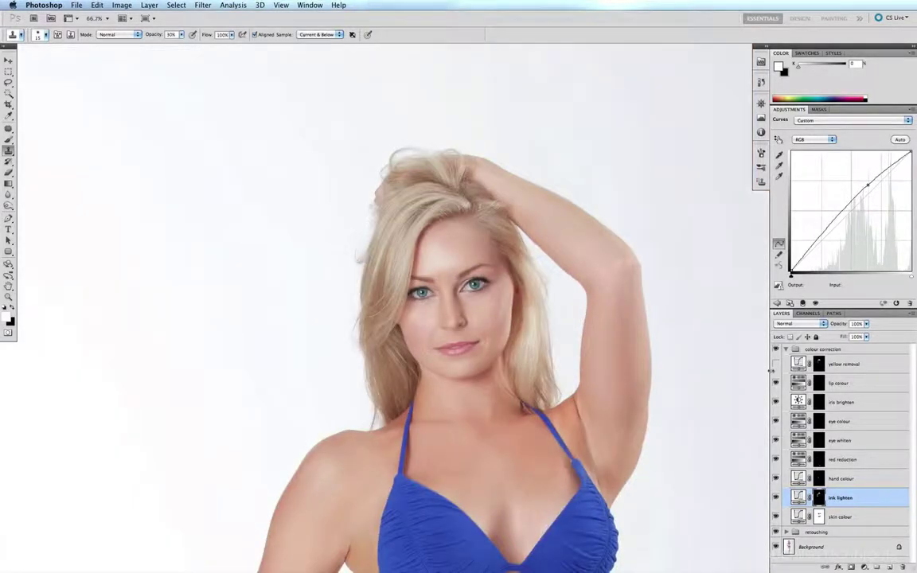
scroll(540, 291, "down", 5)
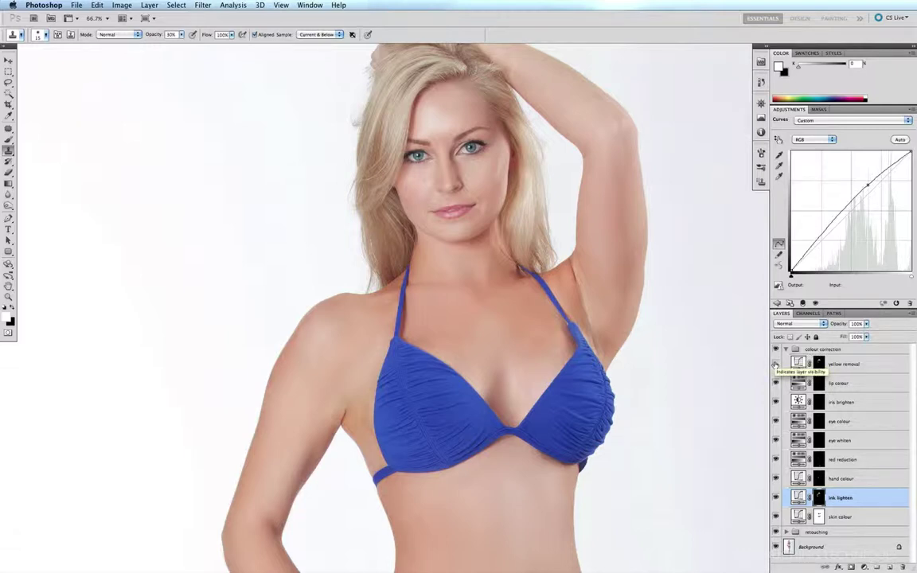
left_click(776, 364)
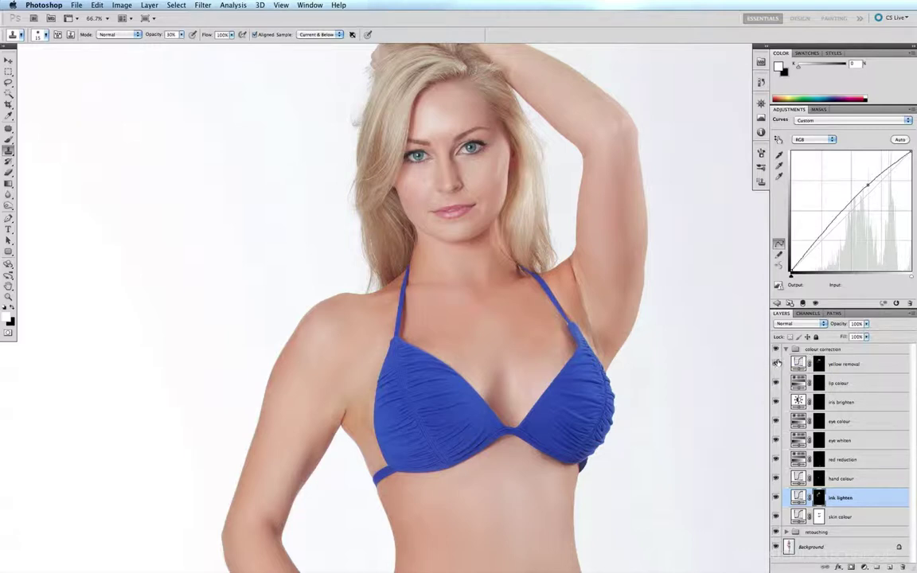
left_click(777, 364)
left_click(818, 364, "alt")
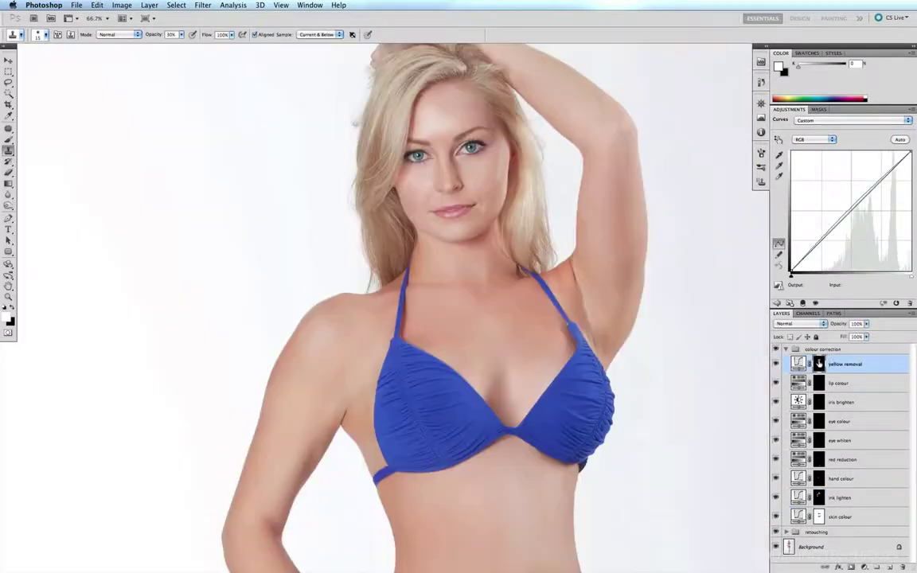
left_click(818, 364, "alt")
Create a layer named "dodge burn" above the colour correction group, in Overlay mode and filled with 50% gray
left_click(794, 350)
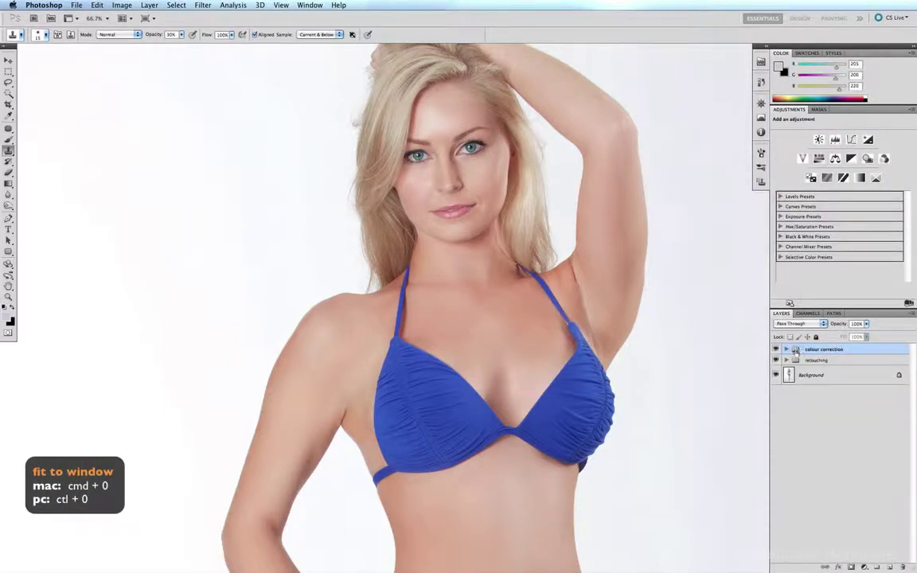
key("super+0")
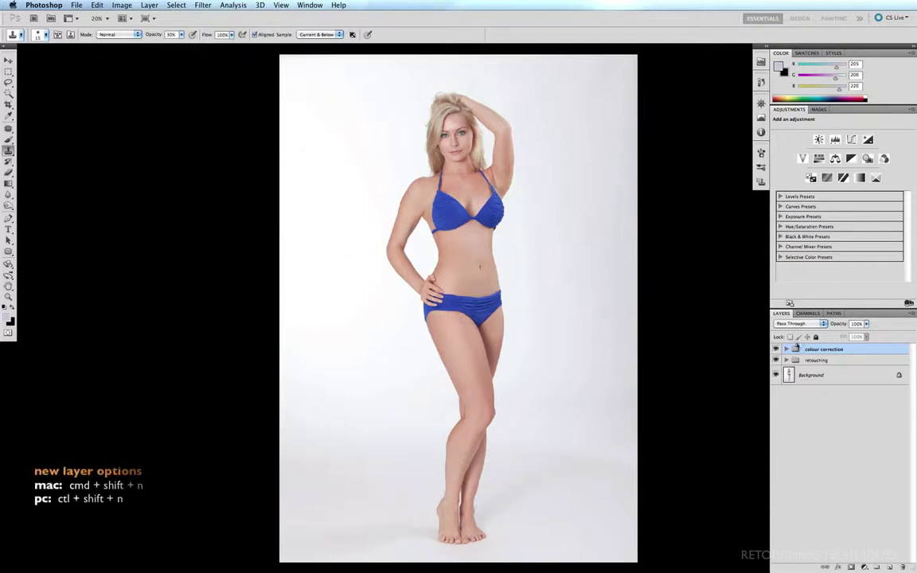
key("super+shift+n")
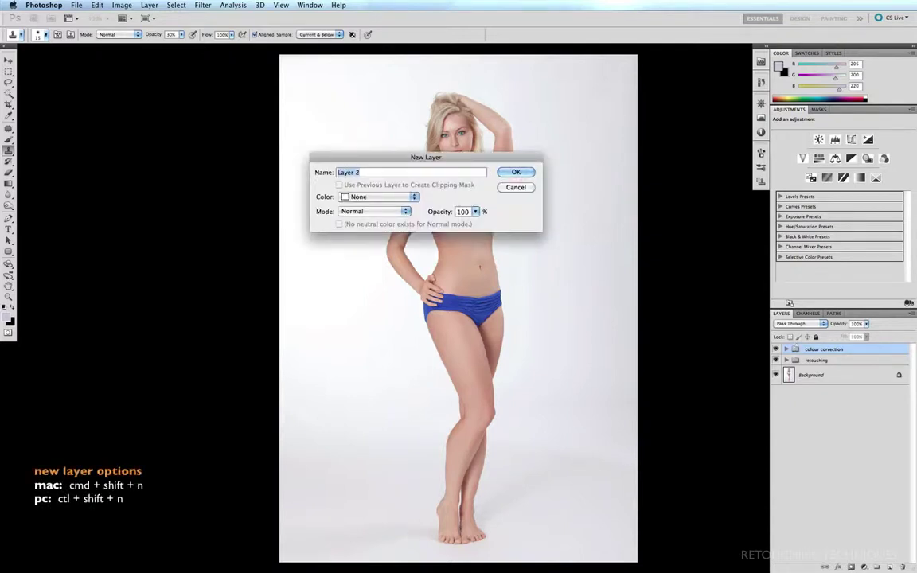
type("dodg")
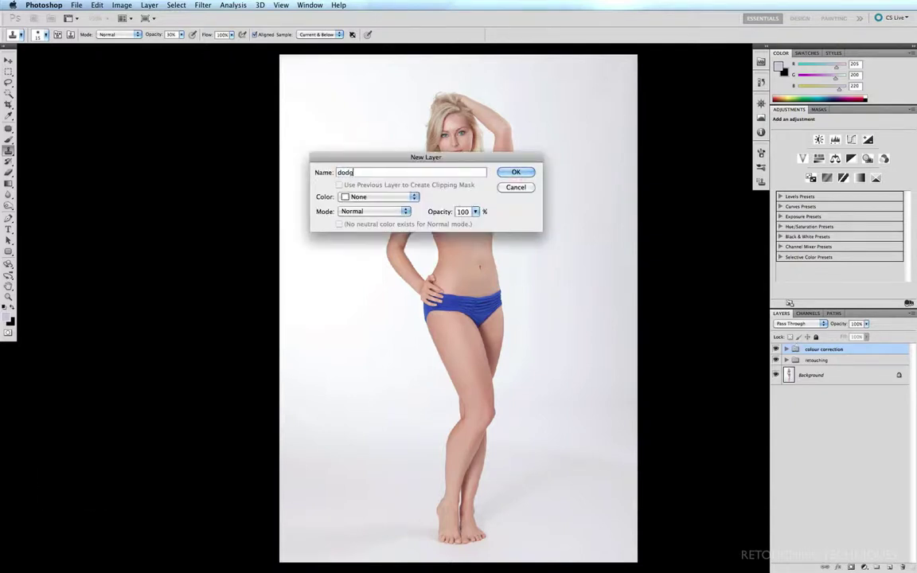
type("e burn")
left_click(362, 212)
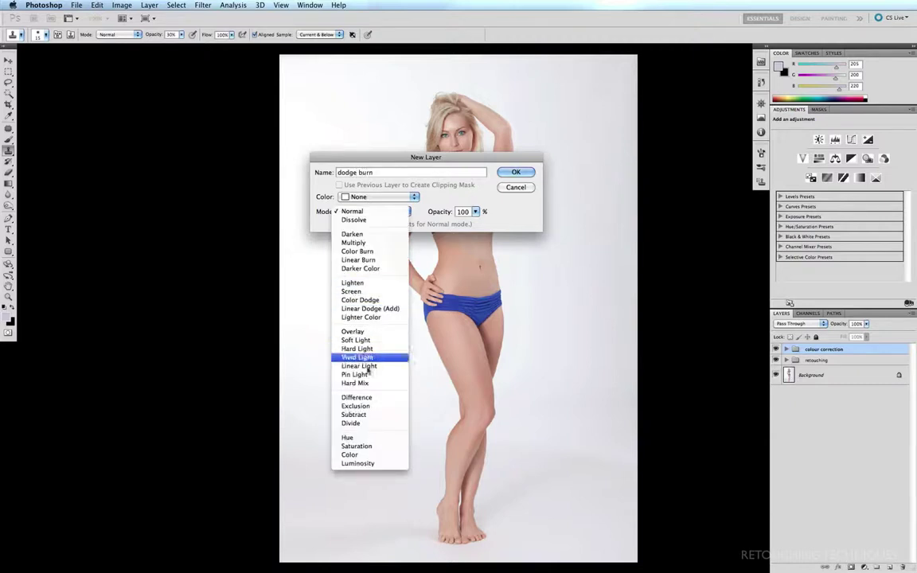
left_click(353, 331)
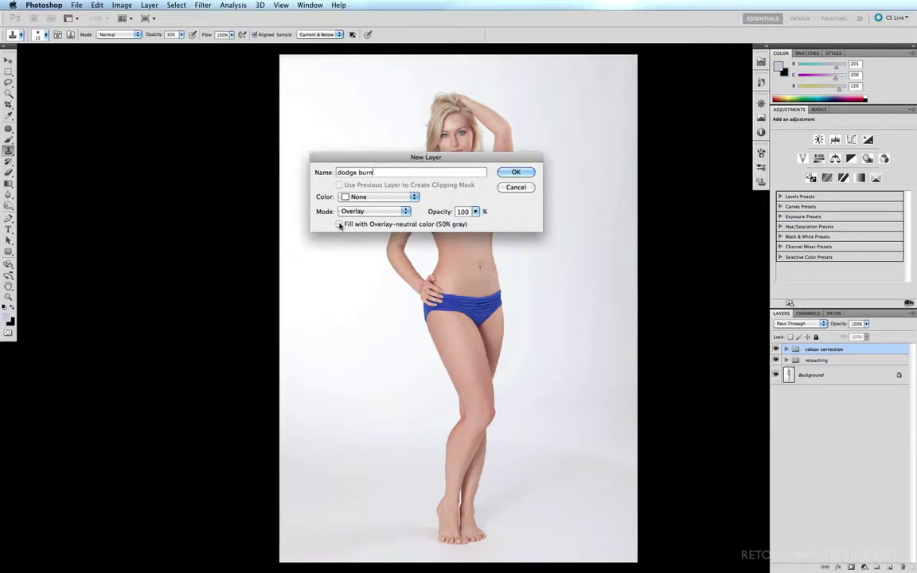
left_click(341, 225)
left_click(515, 171)
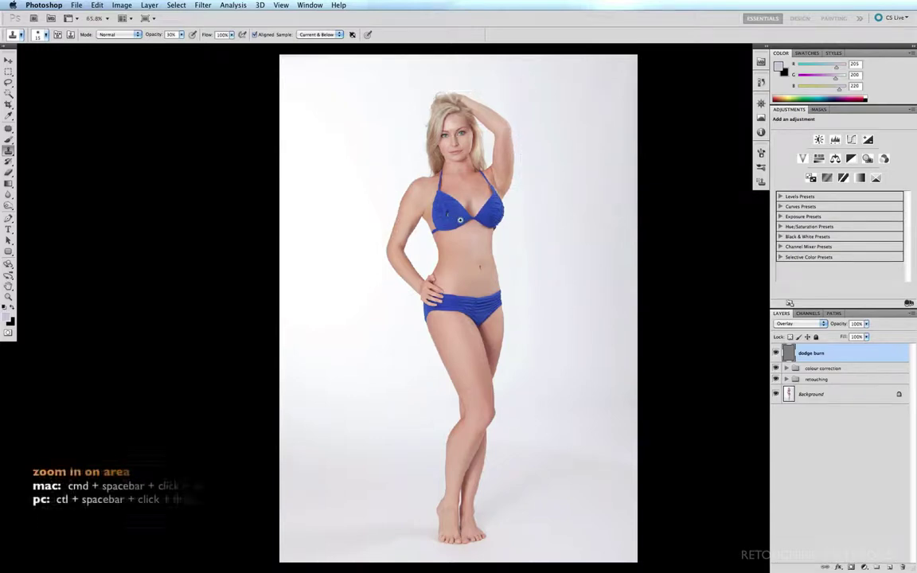
Zoom in on the face and set up the dodge/burn tool with the Midtones range and 10% exposure
left_click_drag(469, 97, 436, 226)
scroll(400, 309, "down", 2)
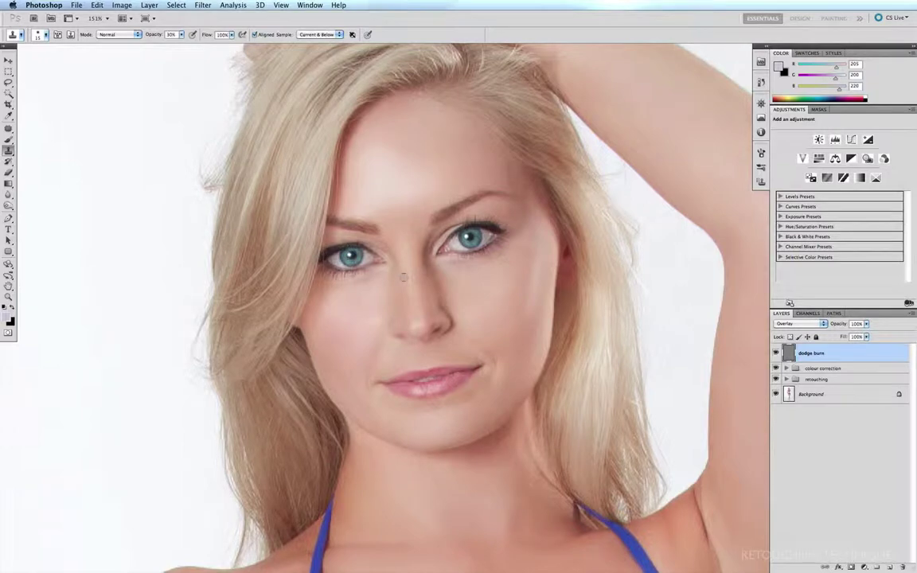
key("o")
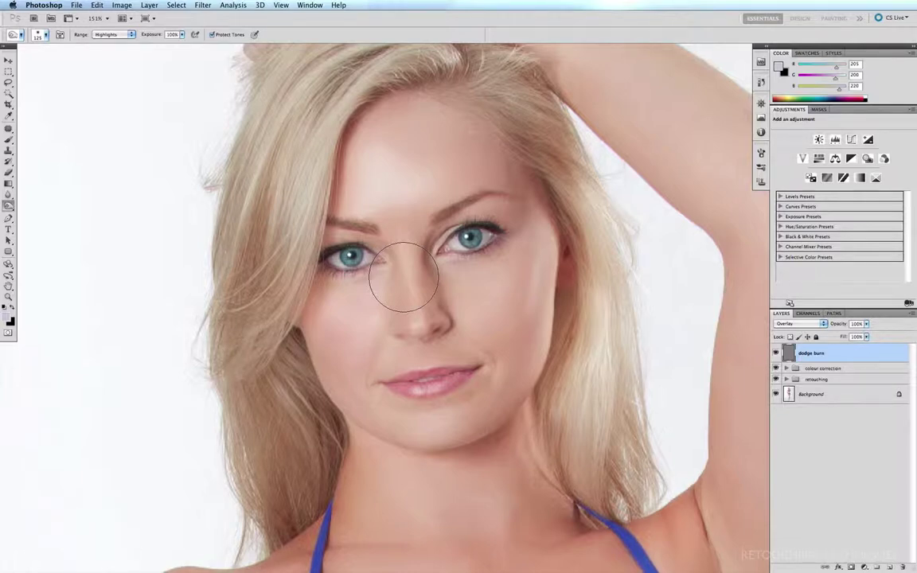
key("shift+o")
key("shift+o")
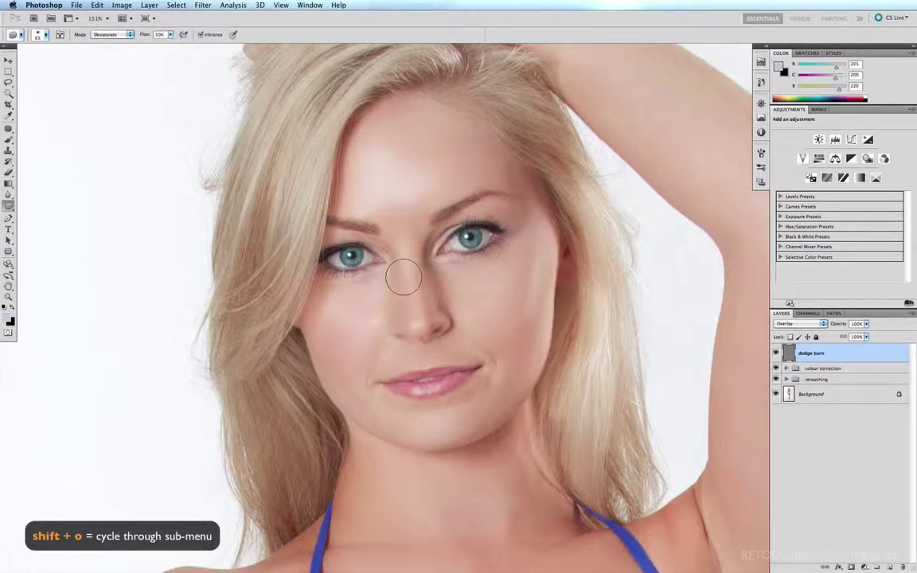
key("shift+o")
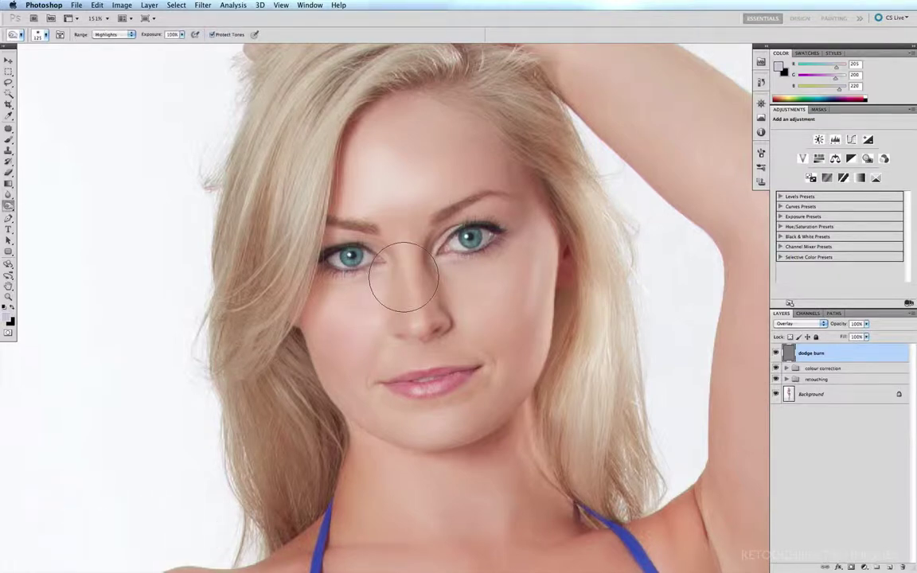
left_click(131, 36)
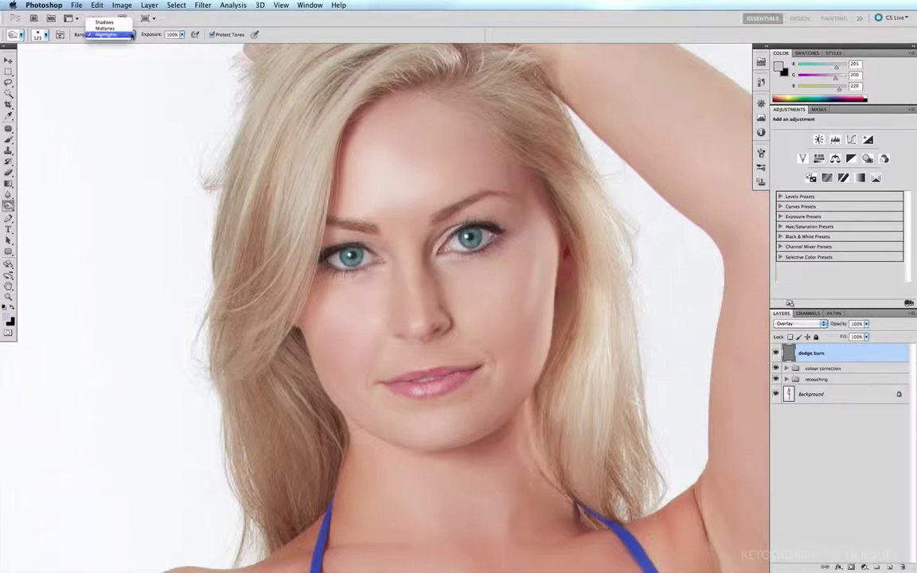
left_click(124, 33)
left_click(123, 33)
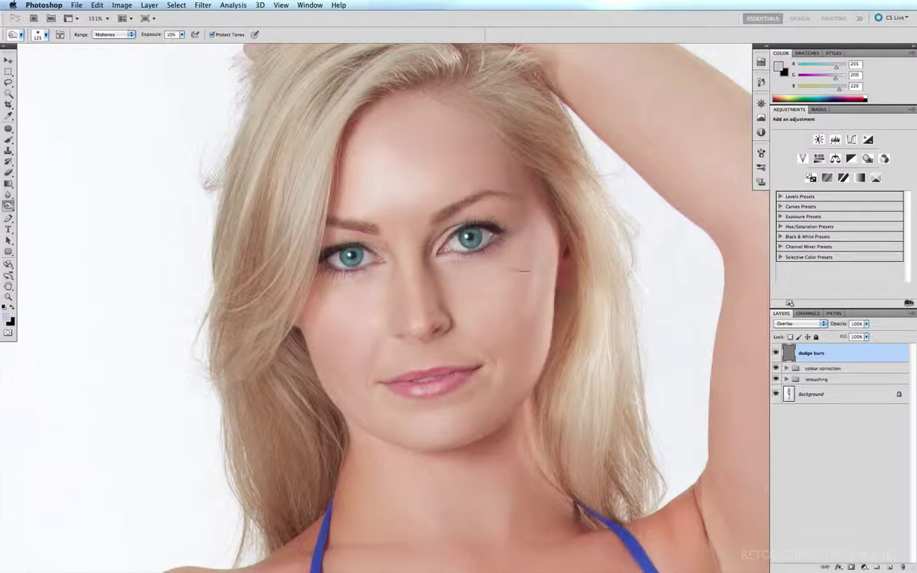
Burn the cheek contours on both sides of the face with a 60 px brush, and compare with the dodge burn layer hidden
key("bracketleft")
key("bracketleft")
key("bracketleft")
mouse_move(527, 260)
left_mouse_down()
mouse_move(531, 311)
mouse_move(531, 301)
mouse_move(516, 330)
mouse_move(532, 299)
mouse_move(503, 366)
mouse_move(537, 294)
mouse_move(532, 303)
left_mouse_up()
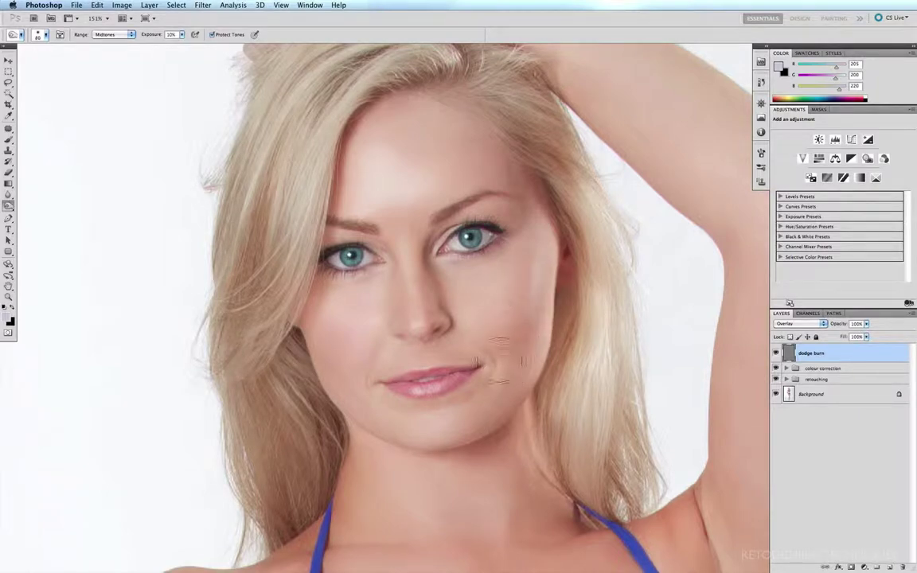
mouse_move(333, 303)
left_mouse_down()
mouse_move(330, 332)
mouse_move(314, 338)
mouse_move(358, 370)
mouse_move(385, 364)
left_mouse_up()
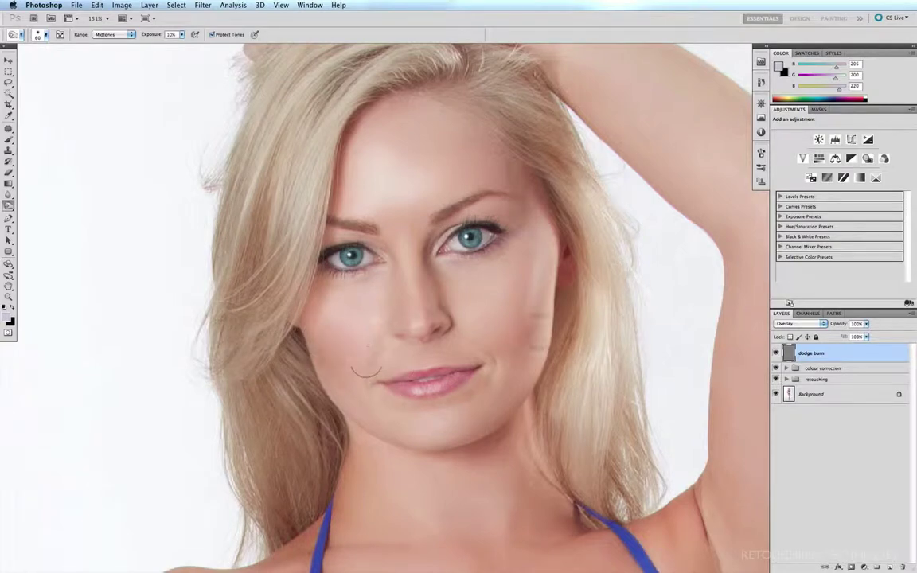
left_click(776, 352)
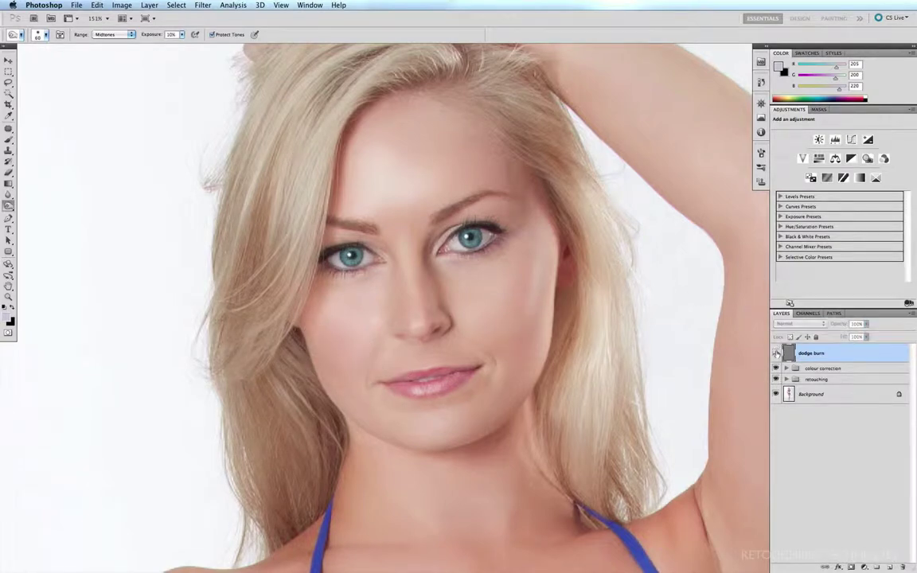
left_click(776, 353)
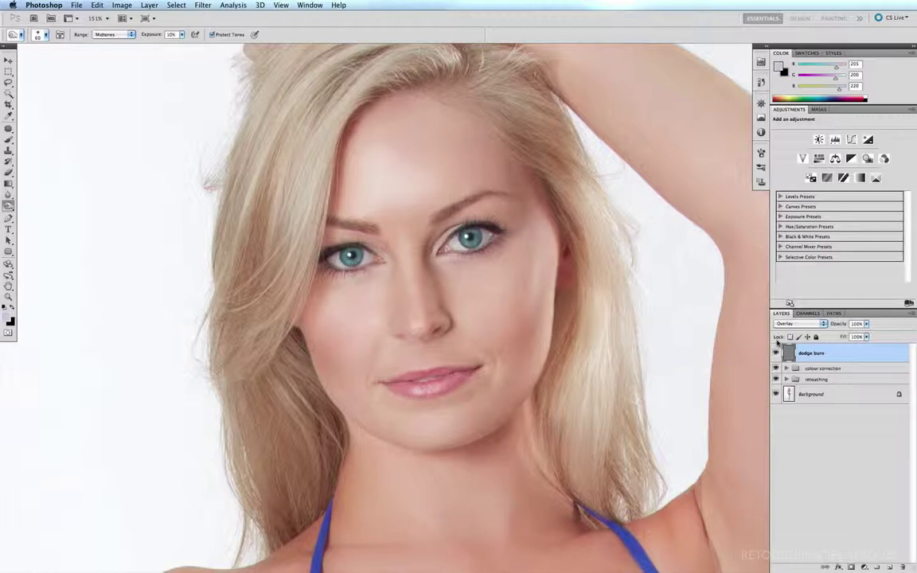
Burn the shadow along the torso's side beneath the lowered arm with an enlarged brush
key("super+minus")
key("super+minus")
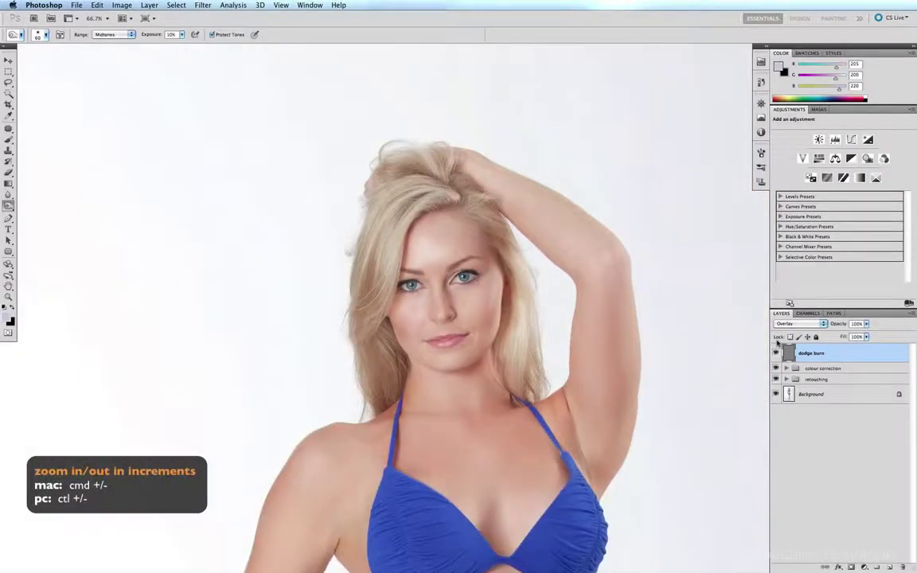
key("super+minus")
key("super+minus")
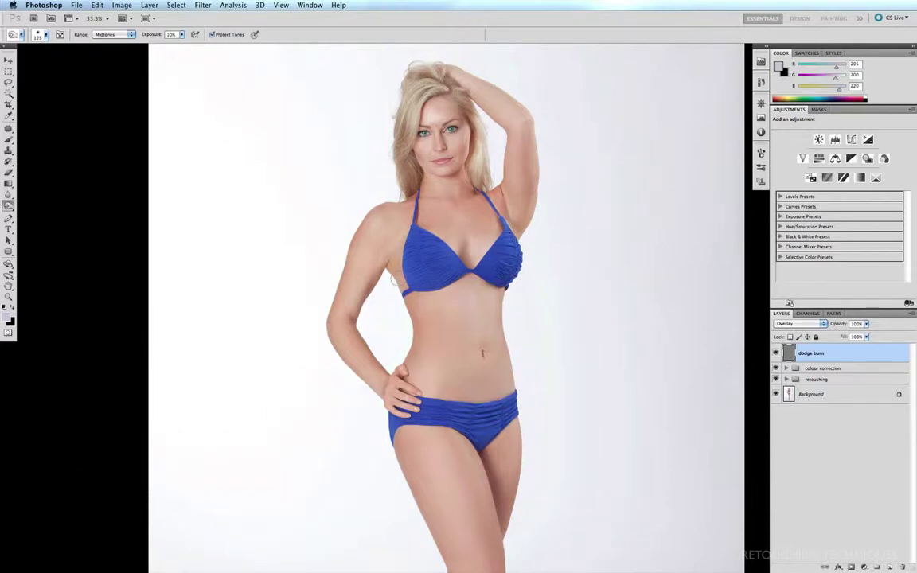
key("bracketright")
key("bracketright")
key("bracketright")
key("bracketright")
key("bracketright")
key("bracketleft")
mouse_move(392, 271)
left_mouse_down()
mouse_move(354, 243)
mouse_move(368, 290)
mouse_move(356, 322)
mouse_move(414, 305)
left_mouse_up()
Burn the outer edge of the lowered arm with a 200 px brush
key("bracketright")
key("bracketright")
key("bracketleft")
key("bracketleft")
key("bracketleft")
mouse_move(375, 265)
left_mouse_down()
mouse_move(326, 272)
mouse_move(337, 309)
mouse_move(342, 242)
mouse_move(328, 286)
mouse_move(363, 320)
mouse_move(330, 285)
left_mouse_up()
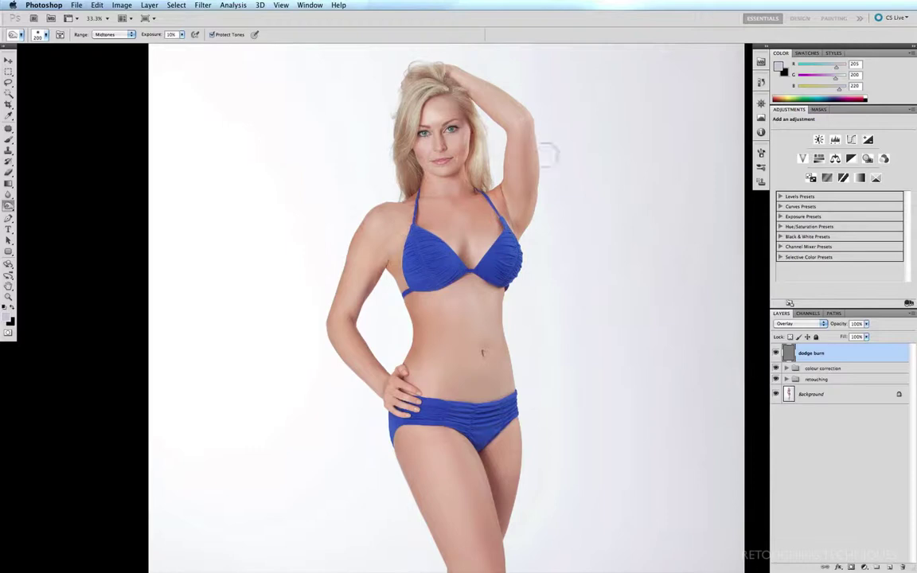
Burn the edges of the raised arm and from the shoulder to the hip, and compare the body with the dodge burn layer hidden
left_click_drag(500, 140, 489, 116)
mouse_move(374, 211)
left_mouse_down()
mouse_move(337, 261)
mouse_move(330, 369)
mouse_move(370, 409)
mouse_move(409, 430)
left_mouse_up()
key("bracketright")
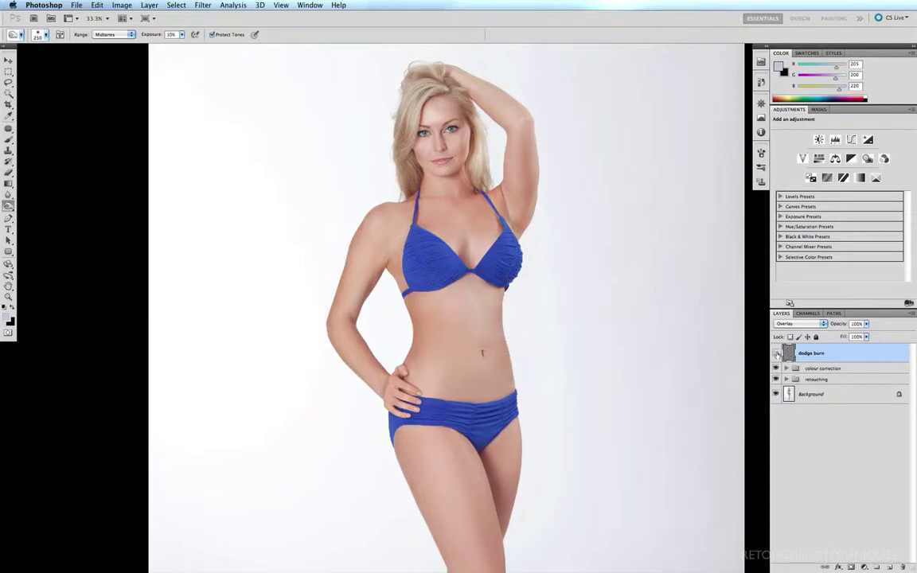
left_click(776, 353)
left_click(776, 353)
Burn the edges of the legs with a 300 px brush, and compare them with the dodge burn layer hidden
left_click_drag(419, 493, 396, 230)
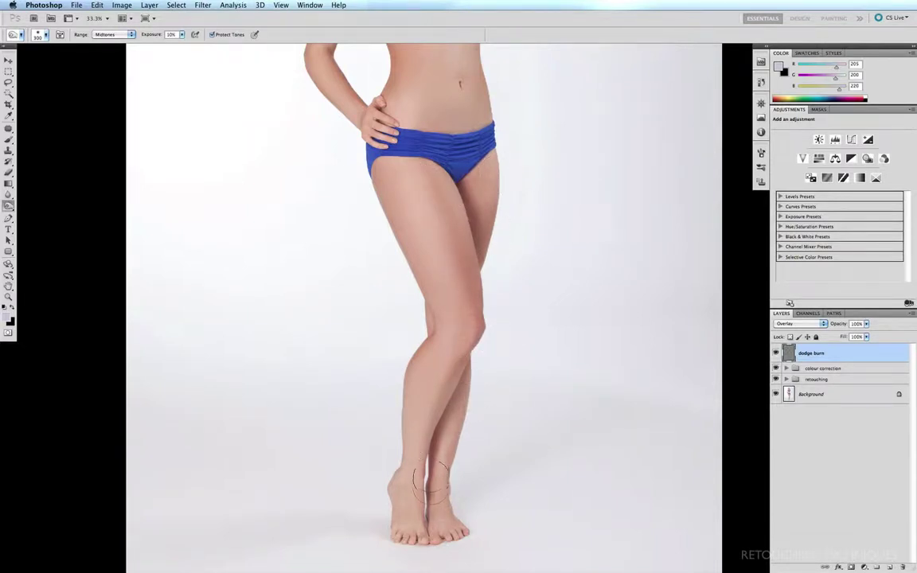
left_click(776, 353)
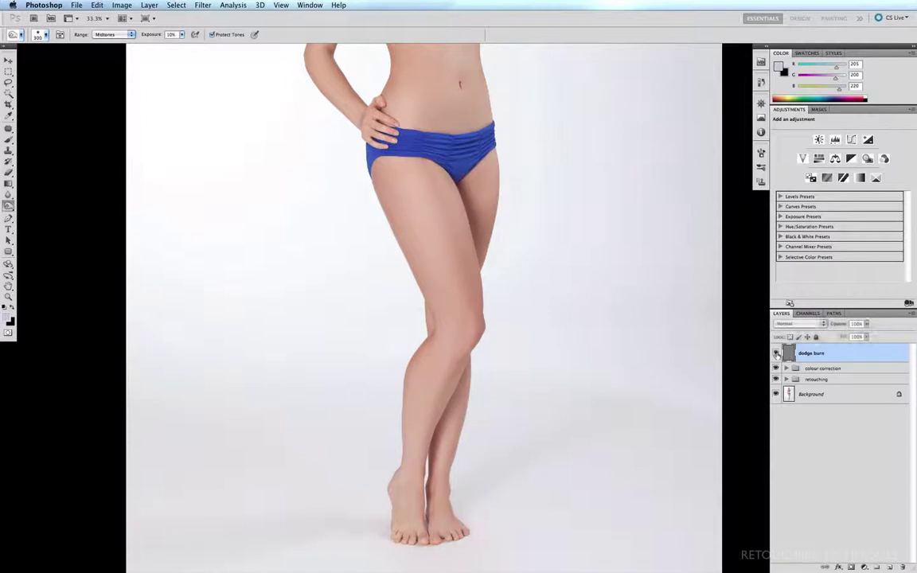
left_click(776, 352)
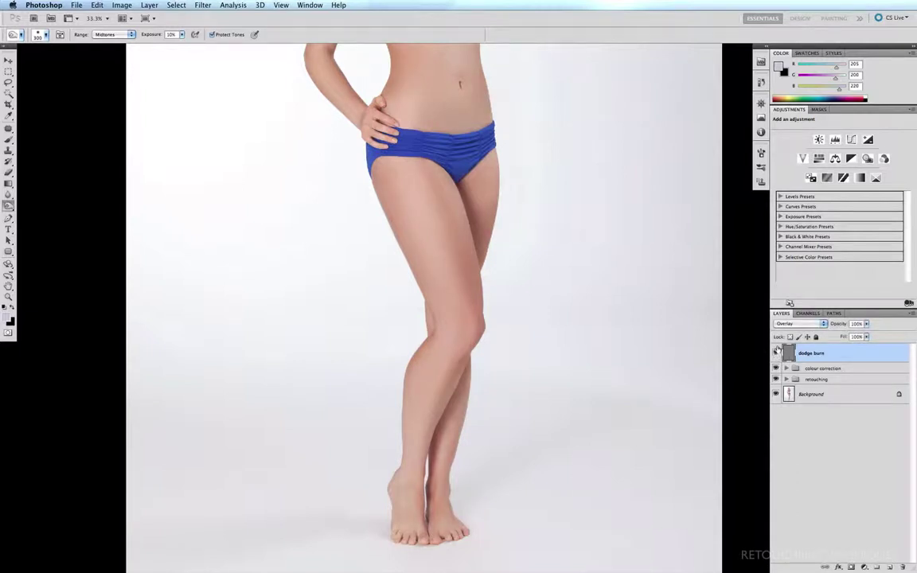
Switch to the Dodge tool and lighten the highlights of the face with a small brush at Midtones, 10% exposure
key("super+0")
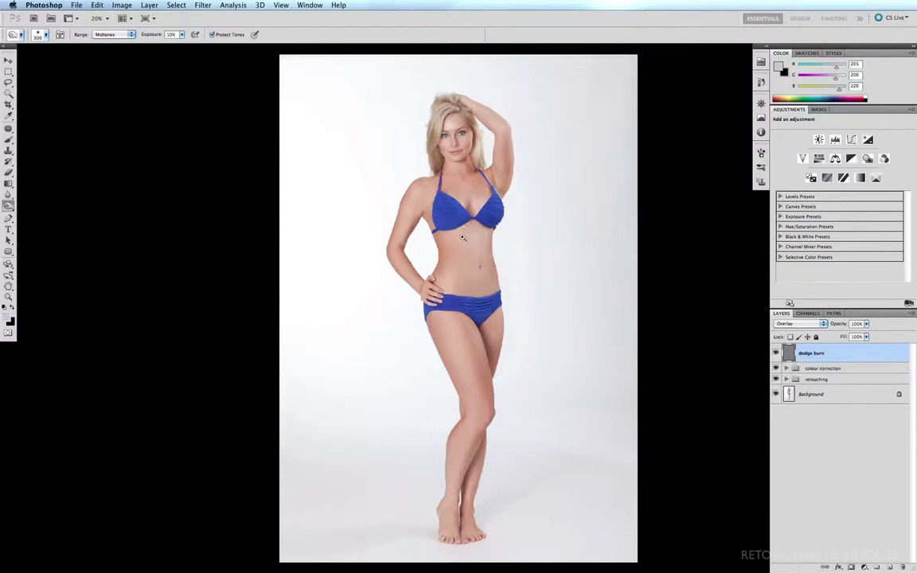
left_click_drag(453, 103, 484, 195)
key("shift+o")
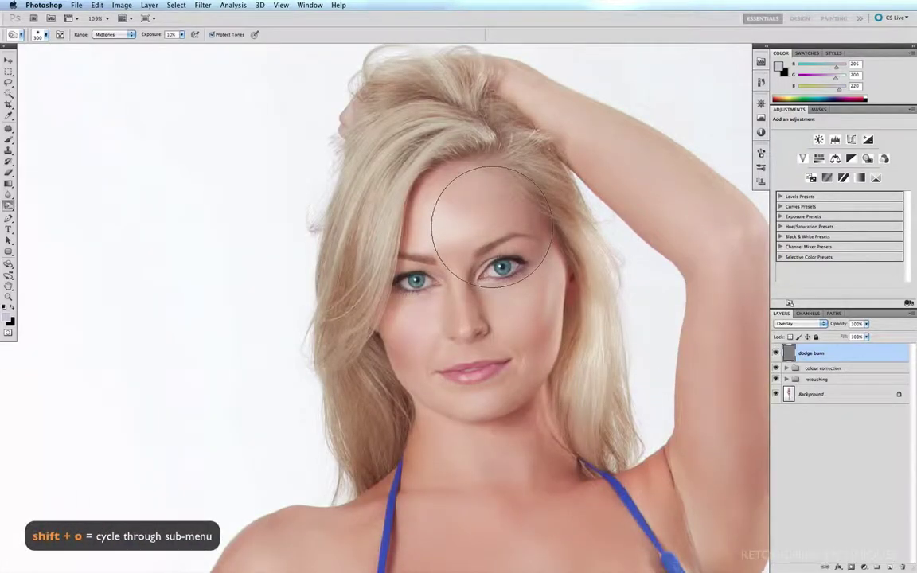
key("shift+o")
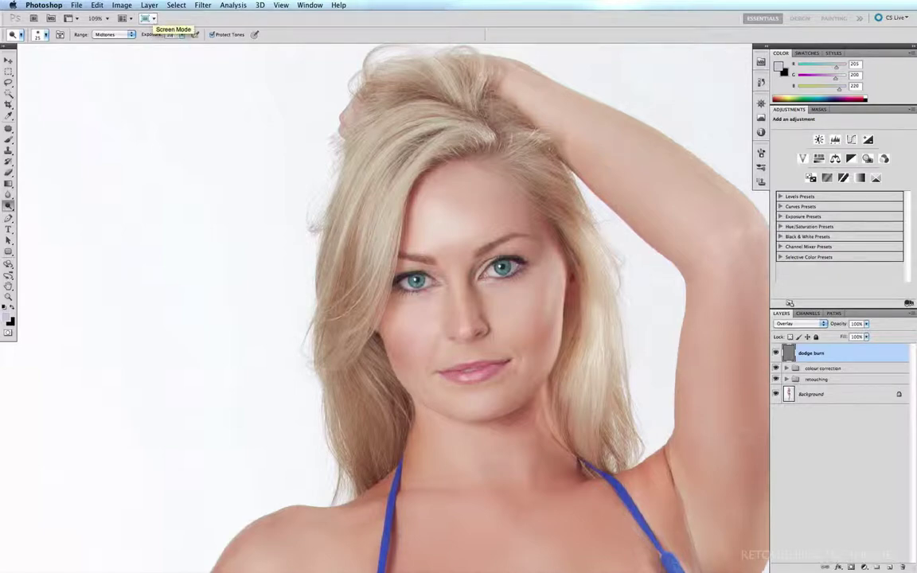
key("bracketright")
key("bracketright")
key("bracketright")
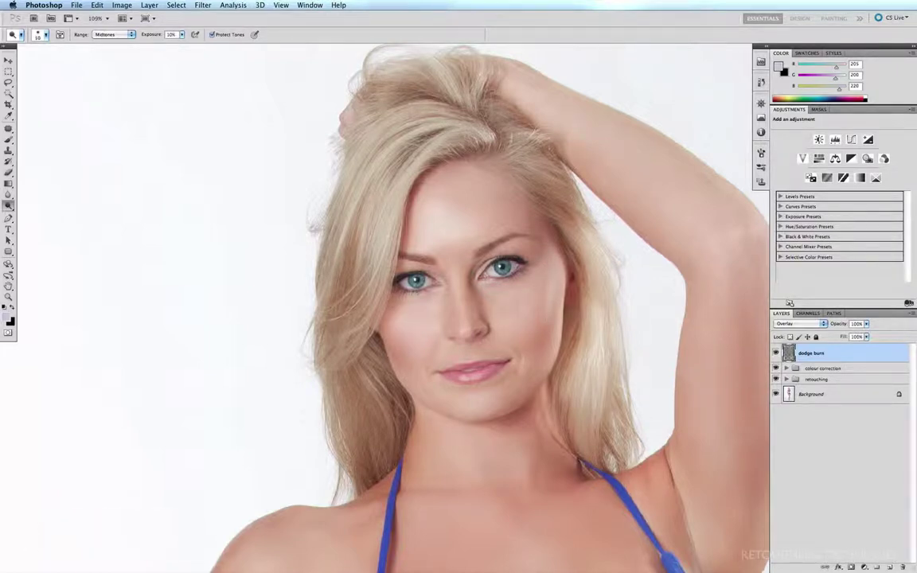
left_click_drag(534, 299, 492, 349)
key("bracketleft")
Dodge the highlights along the raised arm with a 100 px brush
key("super+minus")
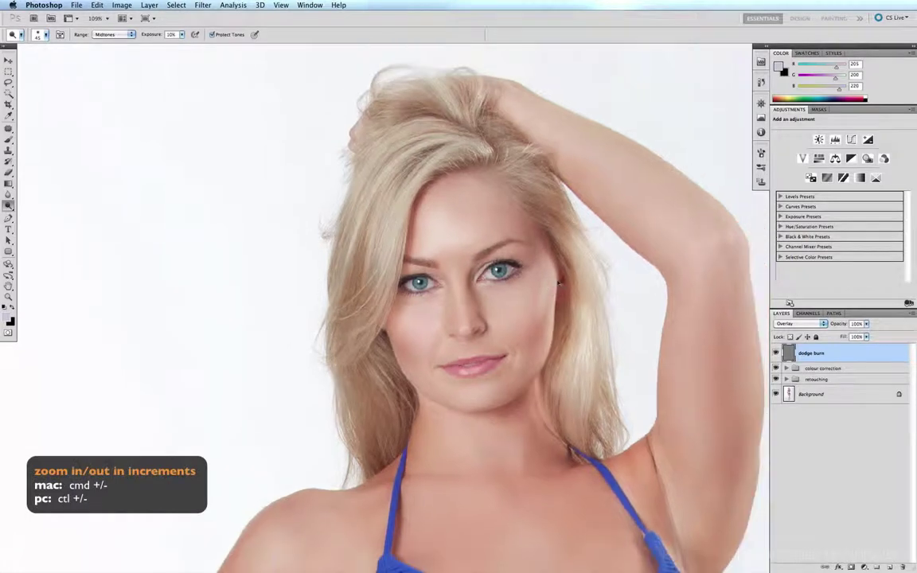
key("super+minus")
key("super+minus")
key("super+minus")
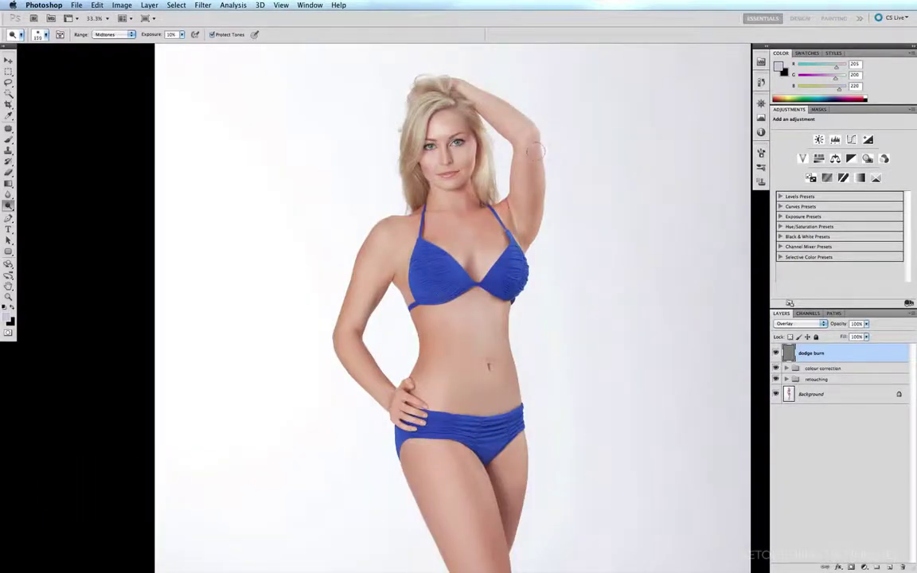
key("bracketright")
key("bracketleft")
key("bracketleft")
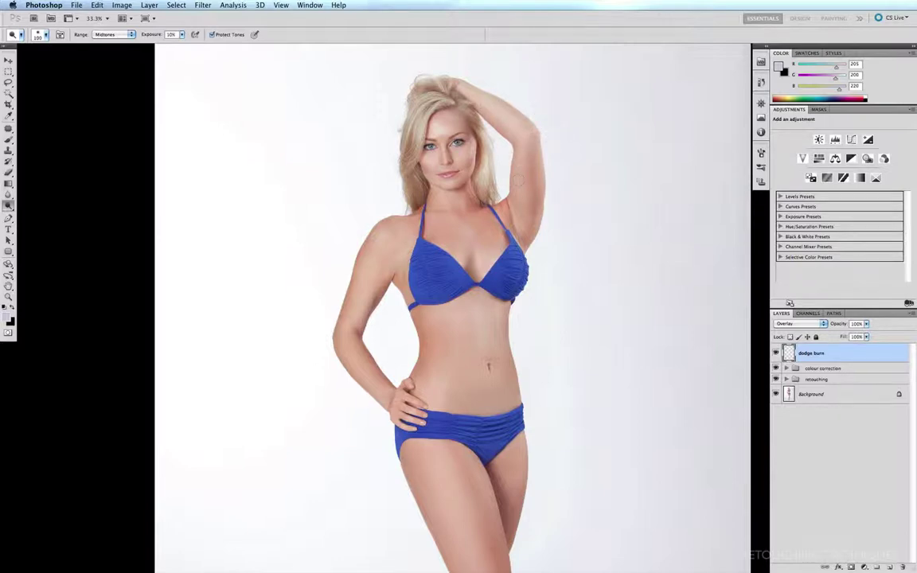
Dodge the highlights on the lowered arm, chest and abdomen, varying the brush between about 150 and 175 px
key("bracketright")
key("bracketright")
key("bracketright")
key("bracketright")
key("bracketleft")
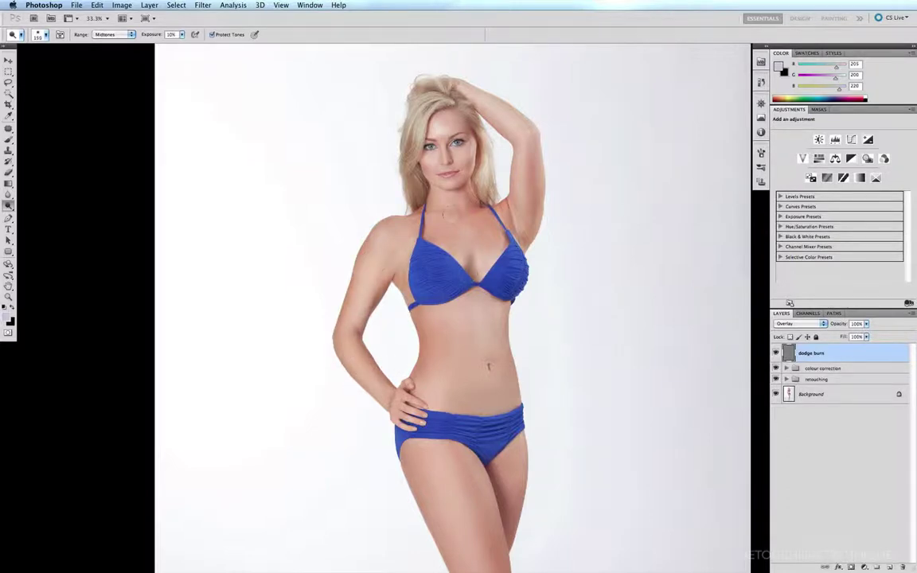
key("bracketright")
key("bracketright")
key("bracketleft")
key("bracketleft")
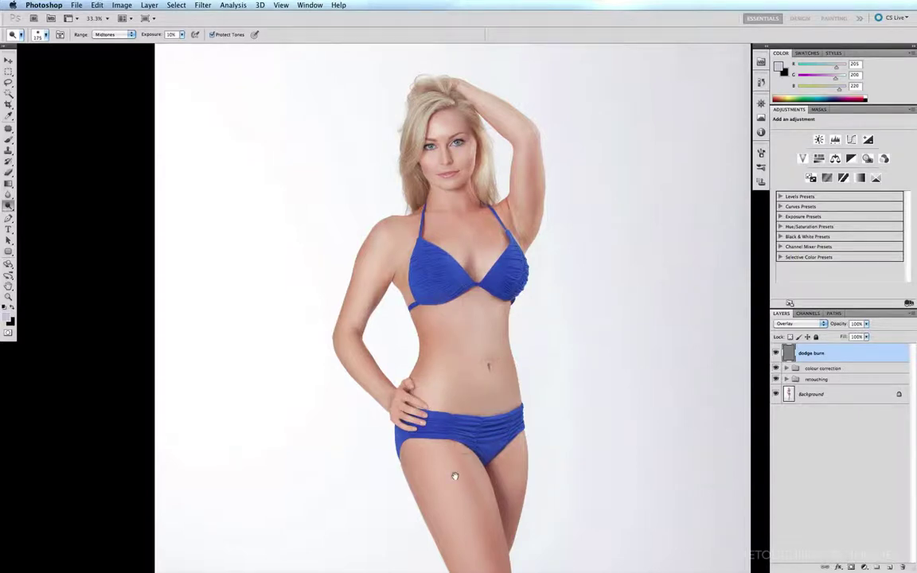
Dodge the highlights down the front of the thigh and shin, reducing the brush to 150 px
left_click_drag(455, 475, 417, 251)
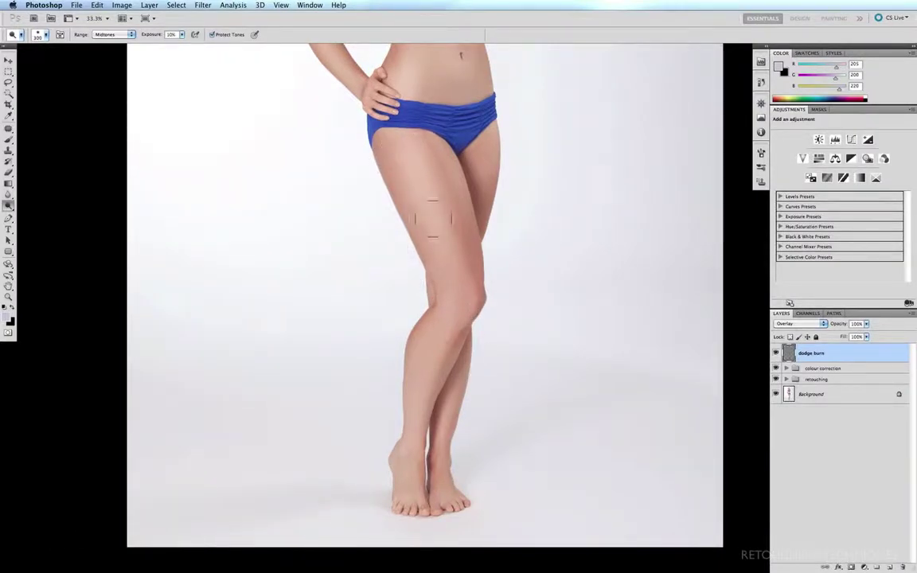
key("bracketleft")
key("bracketleft")
key("bracketleft")
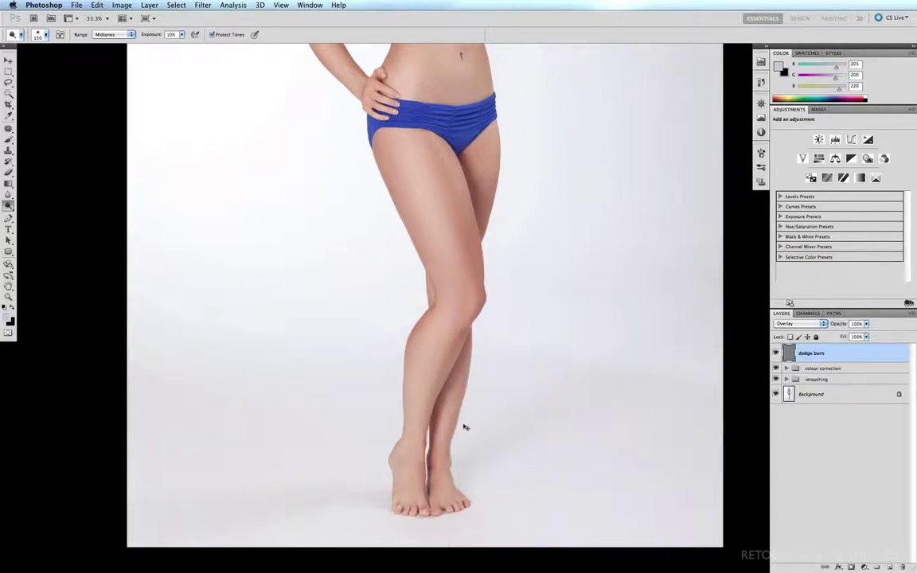
Compare the full figure with and without the dodge burn layer, view that layer alone, and show all layers again
key("super+0")
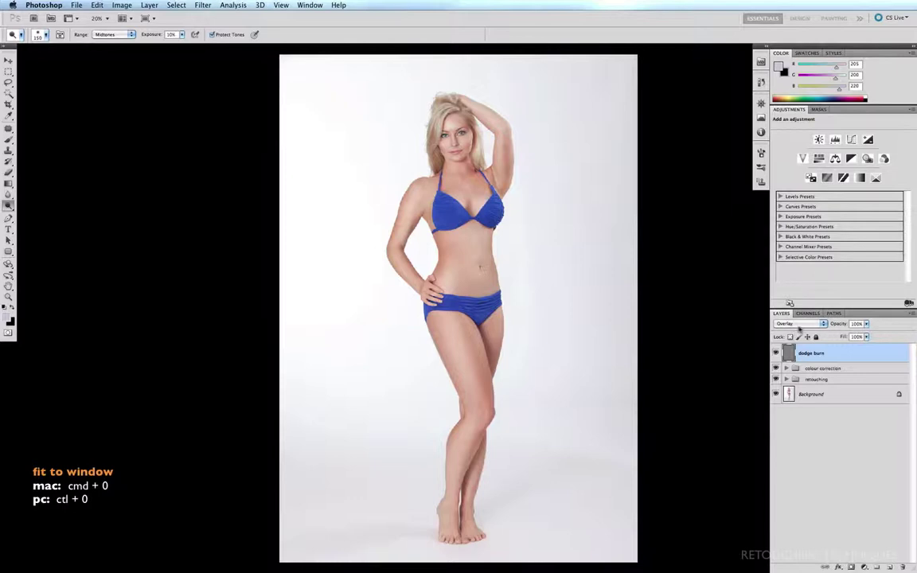
left_click(776, 352)
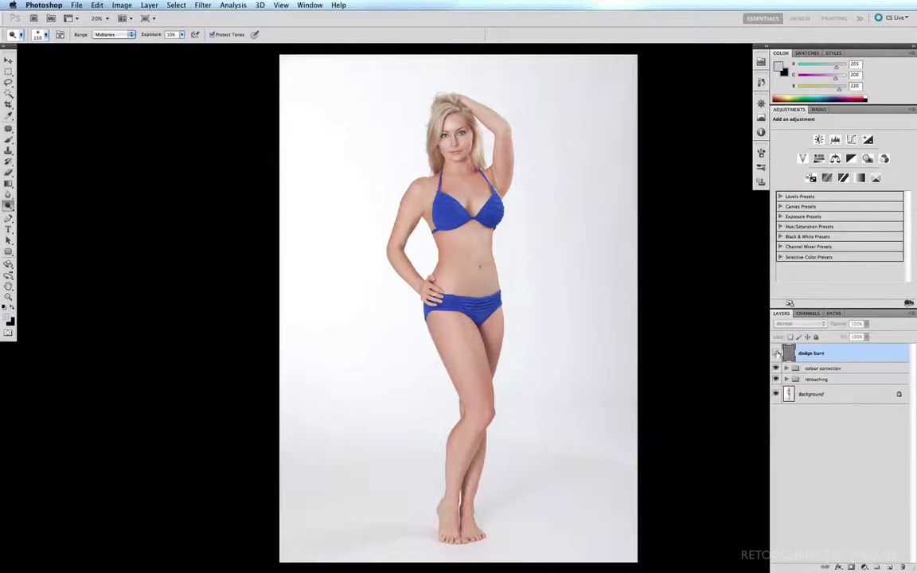
left_click(776, 352)
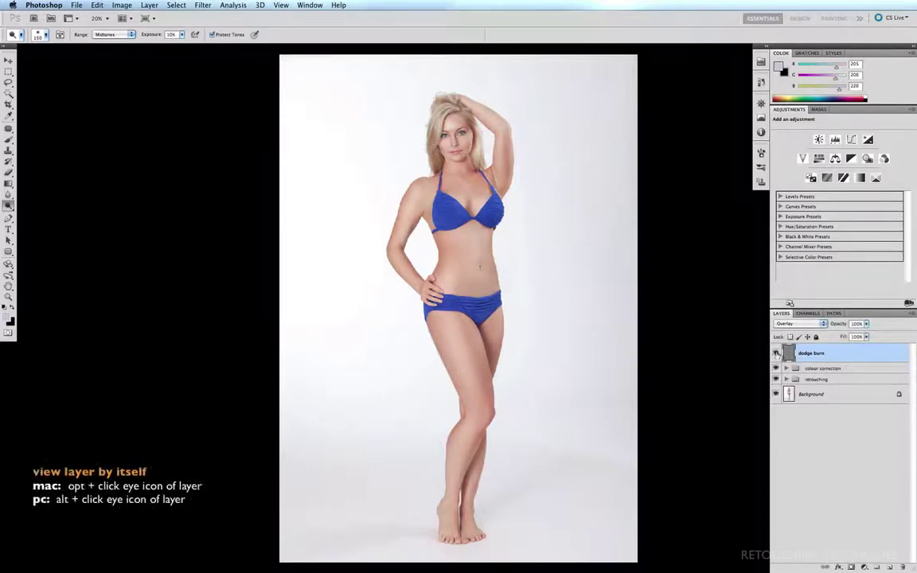
left_click(776, 352, "alt")
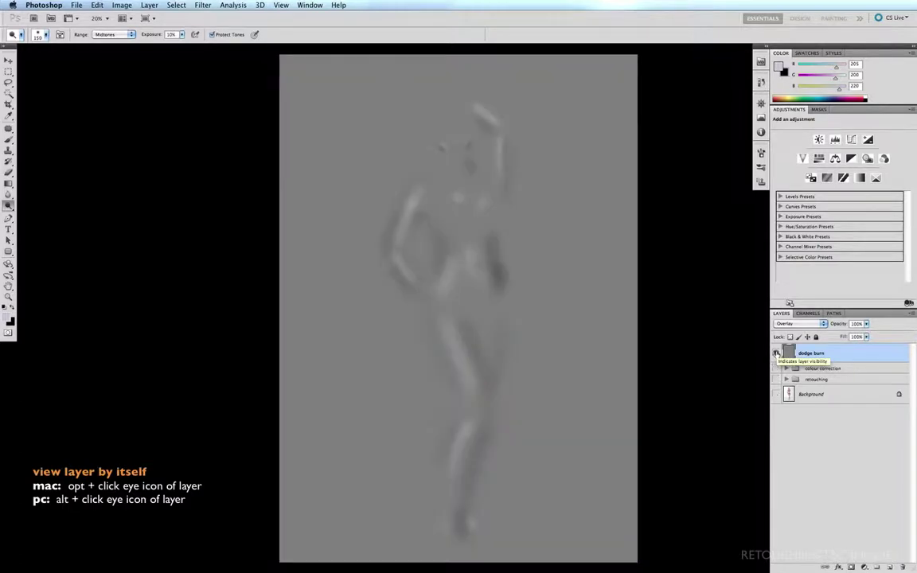
left_click(776, 353, "alt")
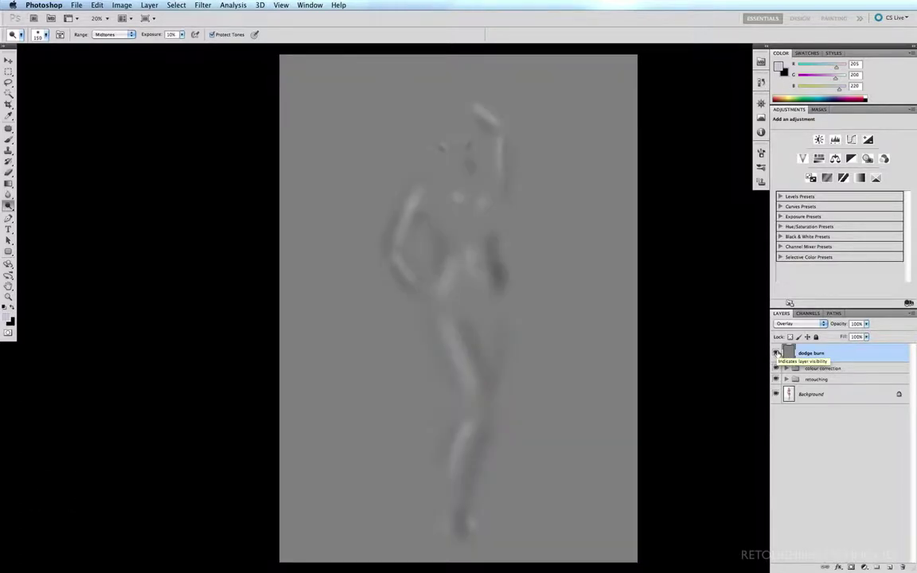